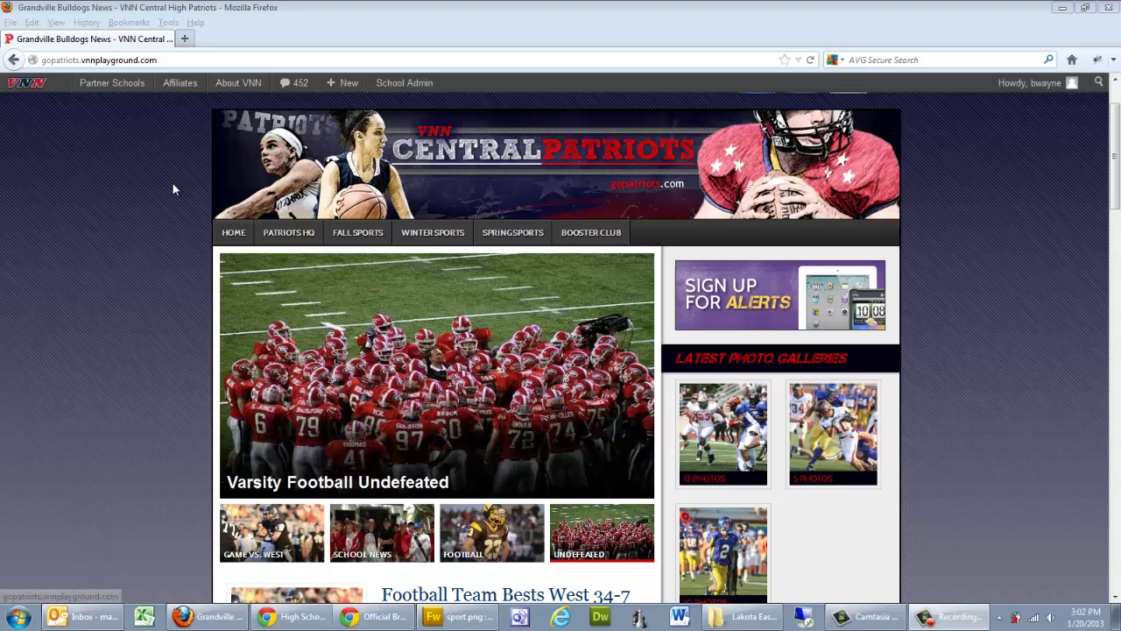
Step: Switch to Chrome and copy the Medium - 640x460 channel video player embed code from Brebeuf Jesuit Preparatory School's High School Cube page
left_click(398, 618)
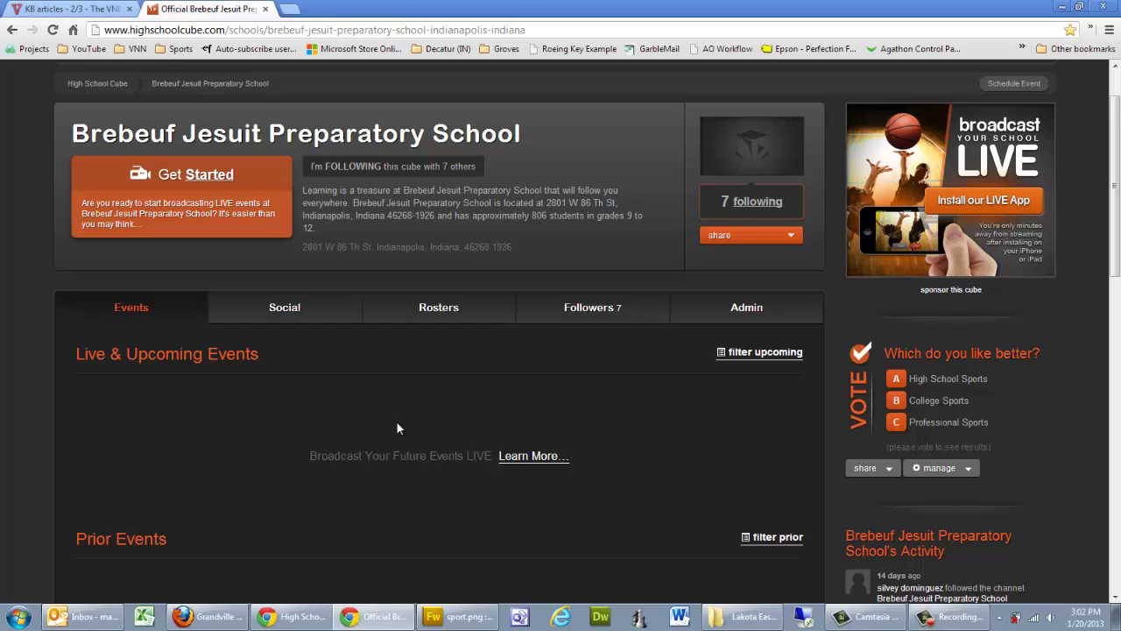
left_click(738, 236)
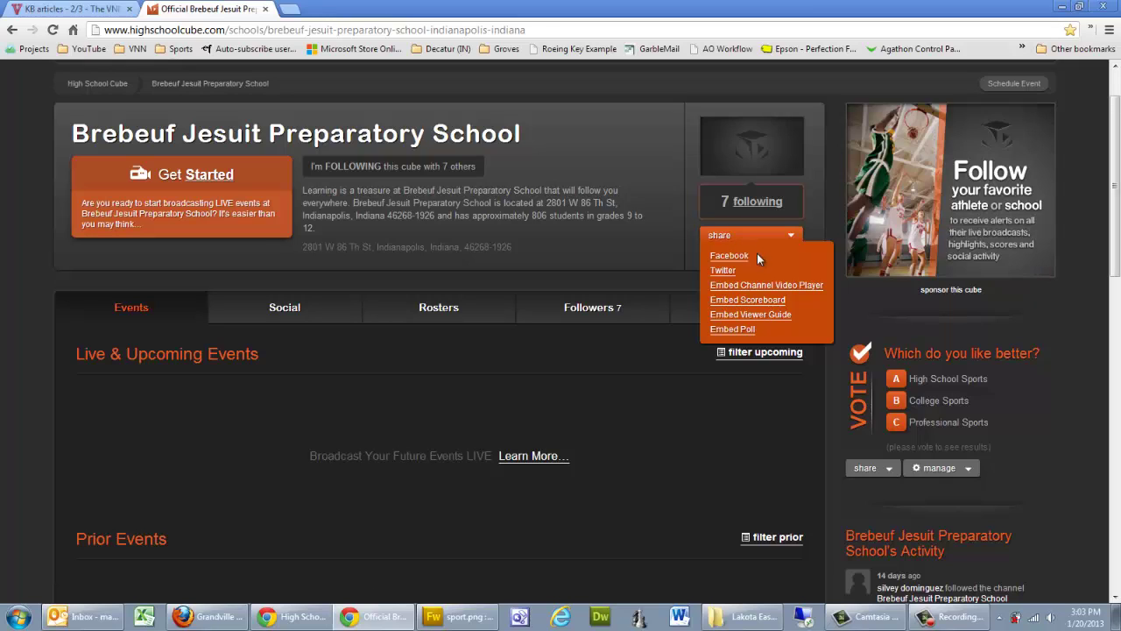
left_click(794, 287)
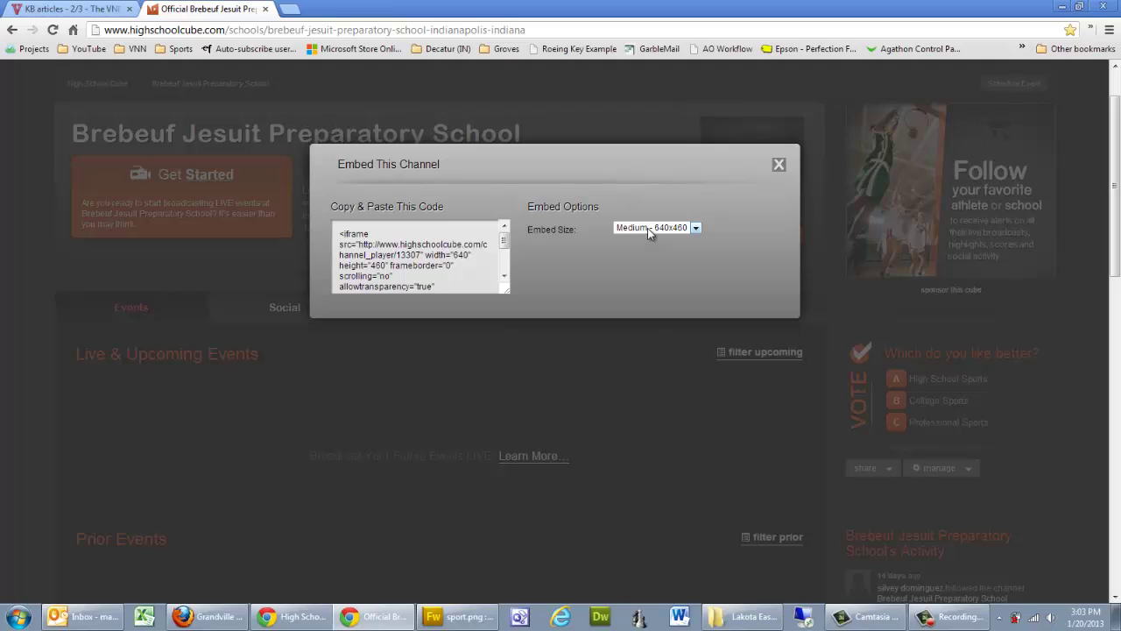
left_click(649, 229)
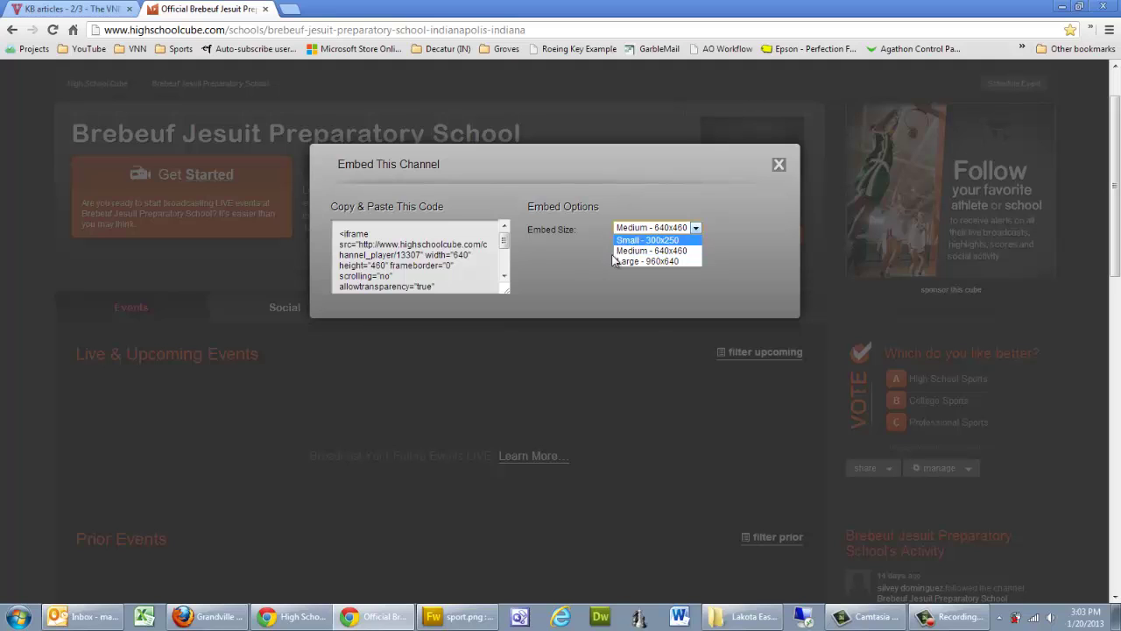
left_click(474, 261)
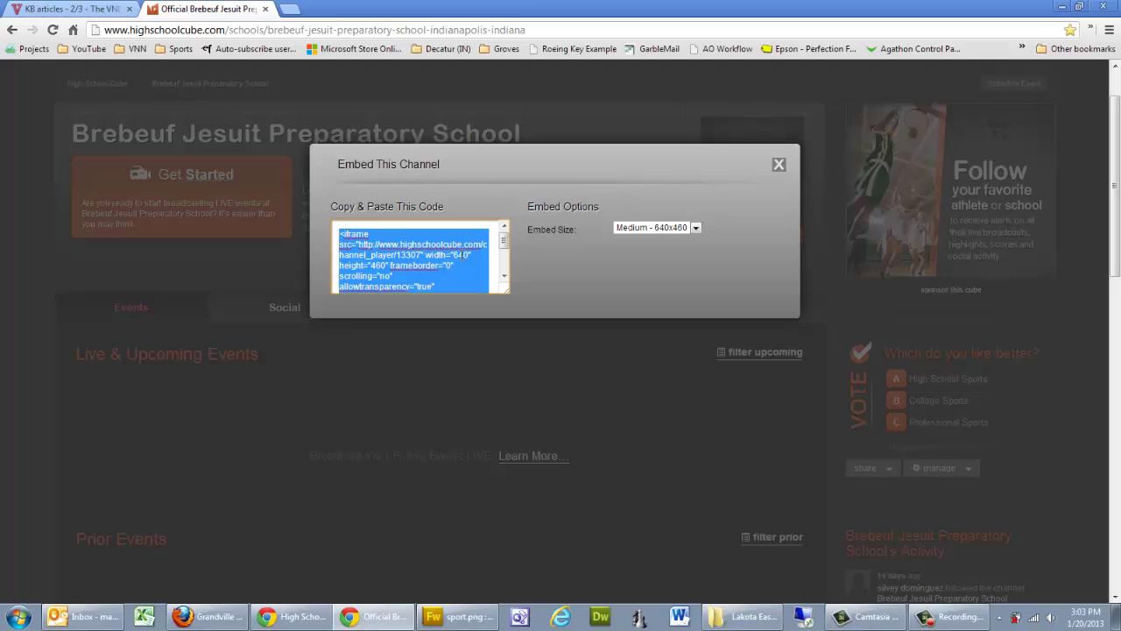
right_click(405, 256)
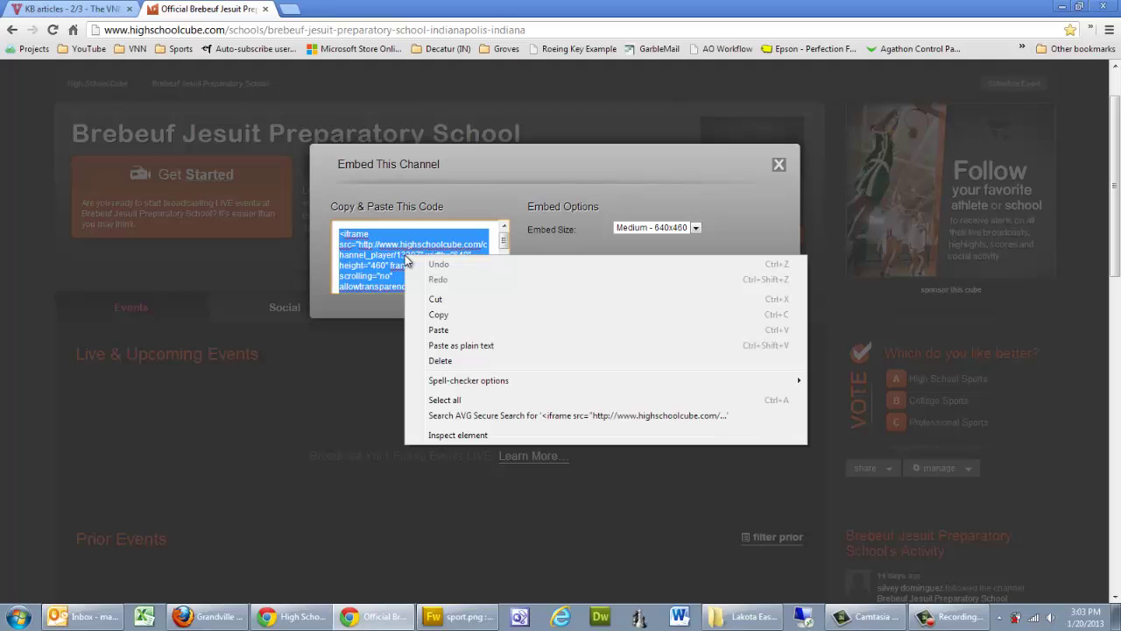
left_click(443, 318)
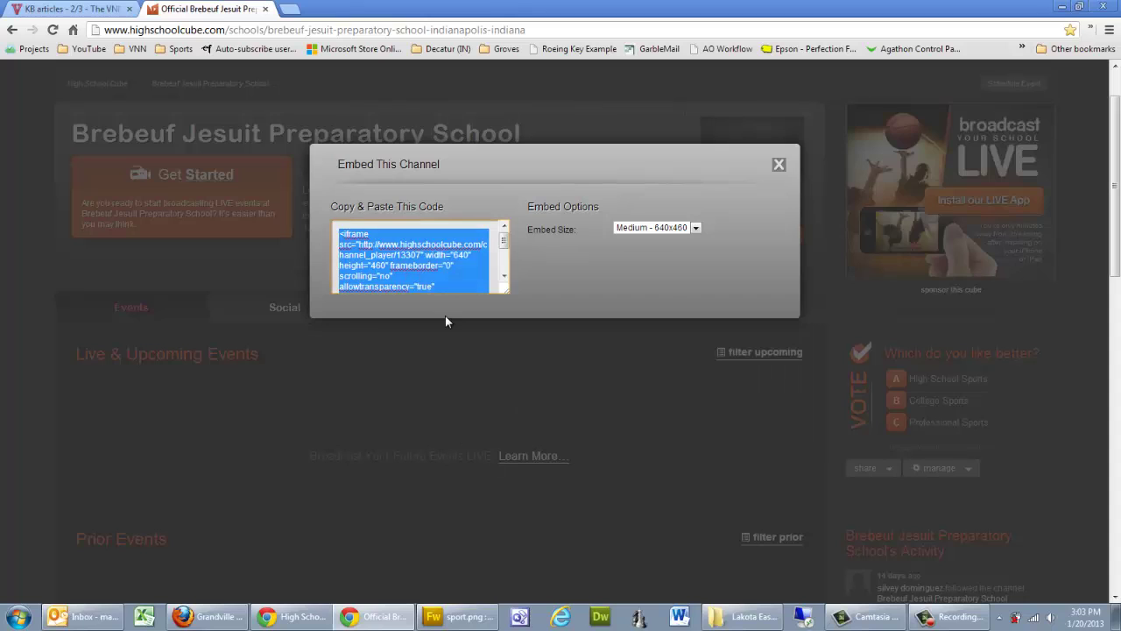
left_click(779, 165)
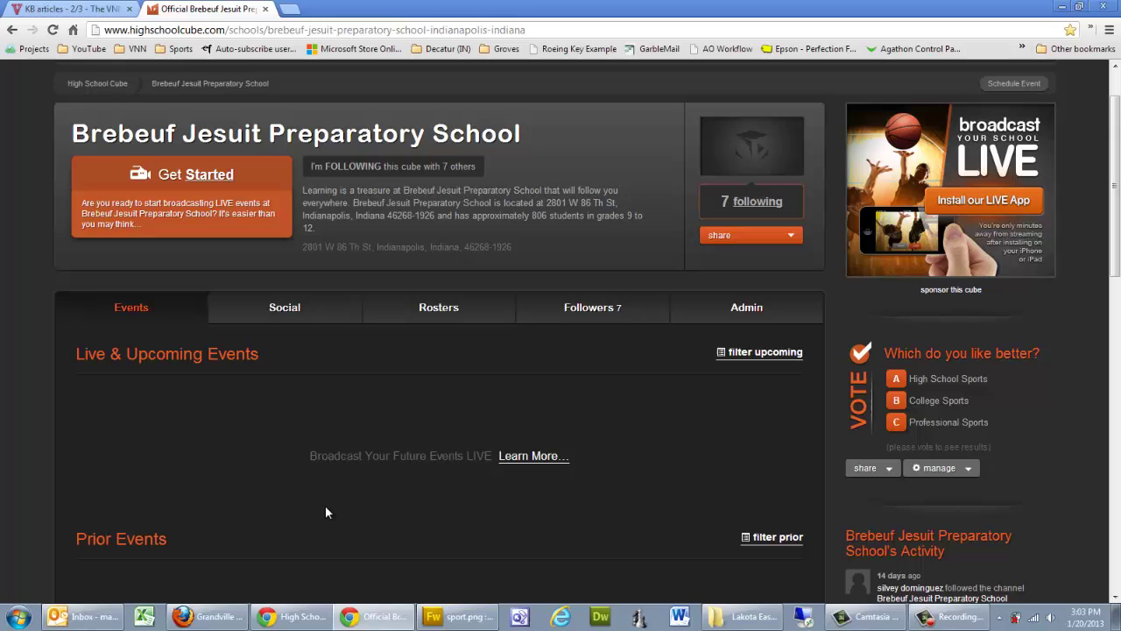
Step: Switch to the VNN Central Patriots site in Firefox and start a new article titled "Channel Player"
left_click(207, 616)
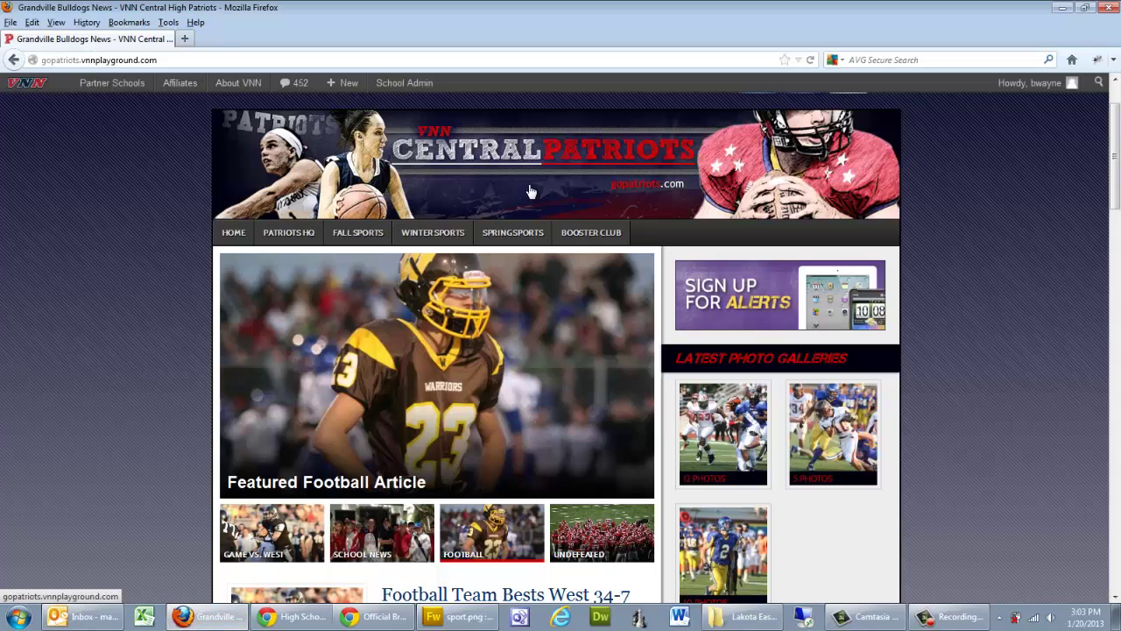
mouse_move(349, 84)
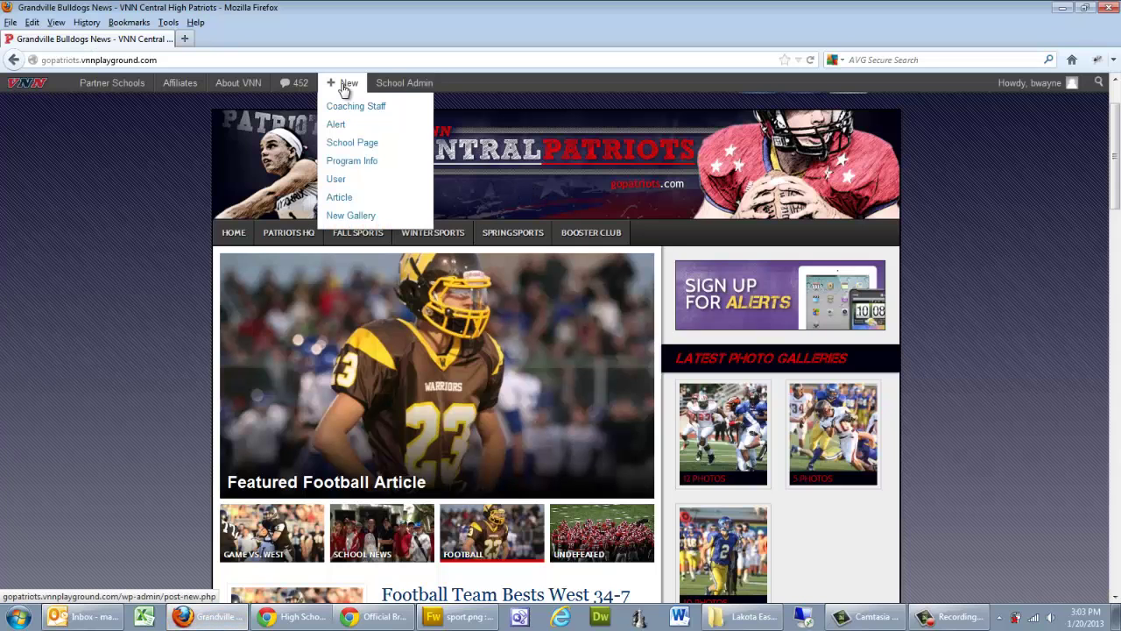
left_click(340, 197)
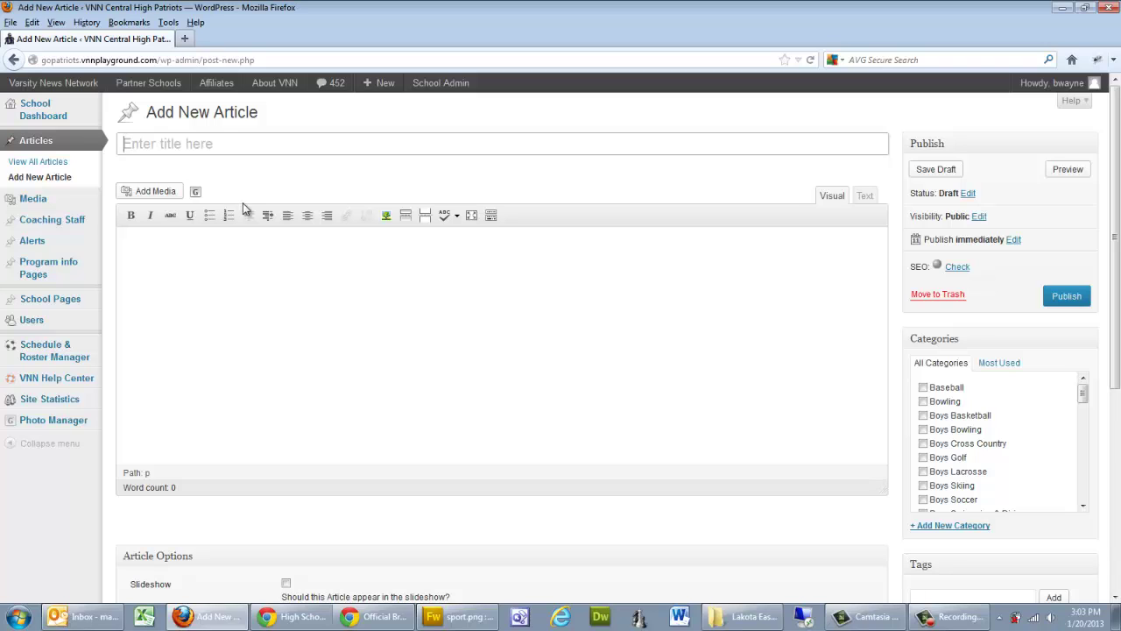
type("Channel Player")
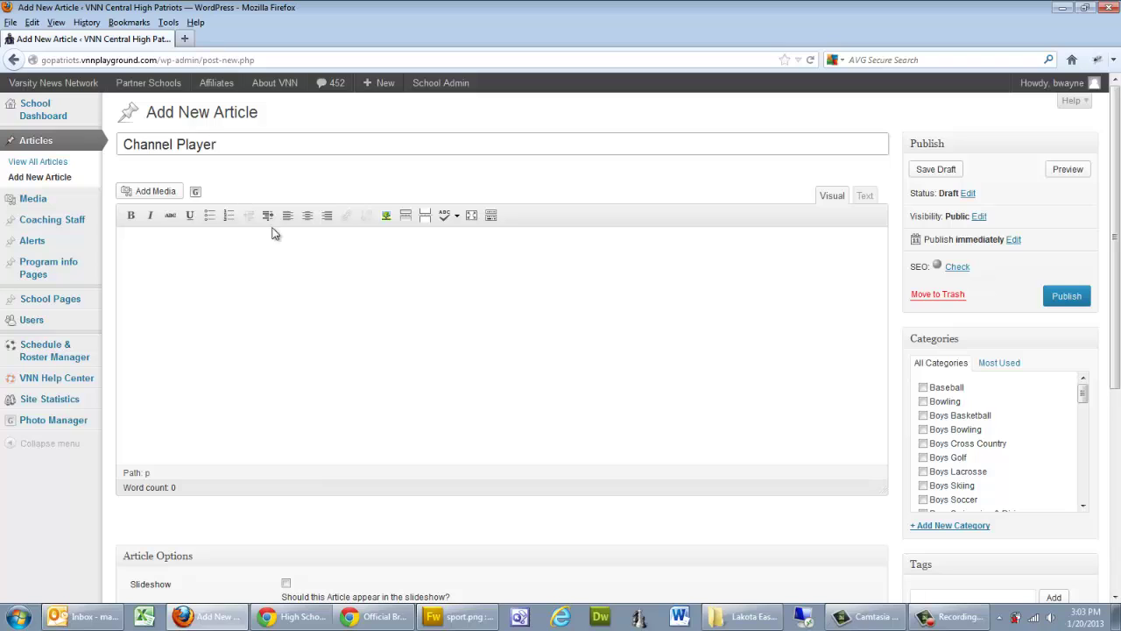
Step: Paste the copied iframe embed code into the article body as HTML source
left_click(368, 263)
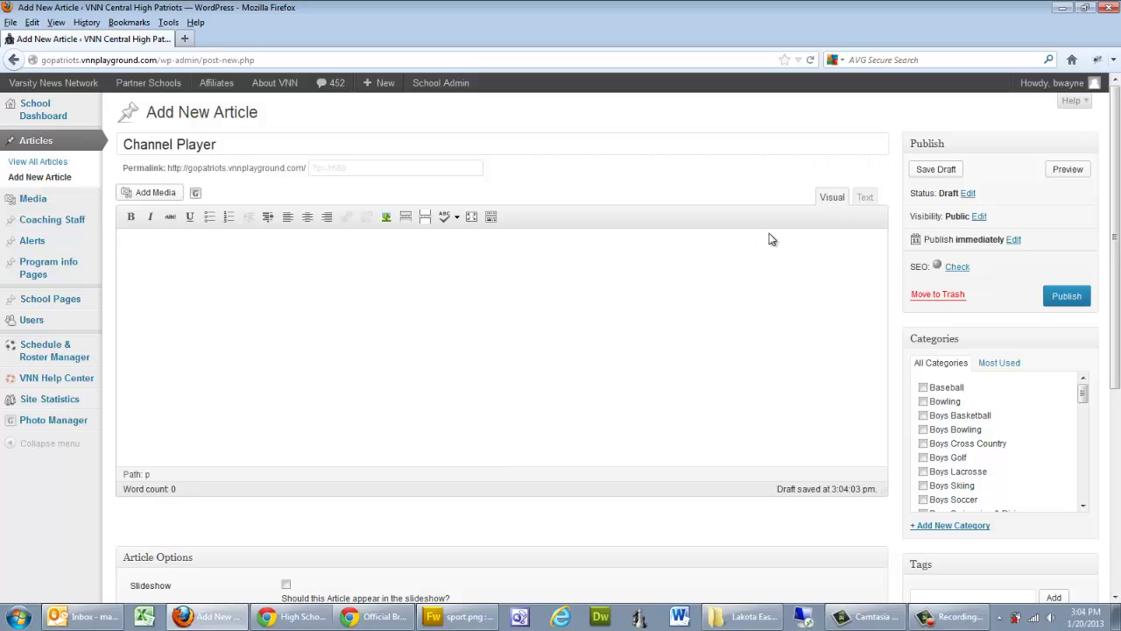
left_click(866, 198)
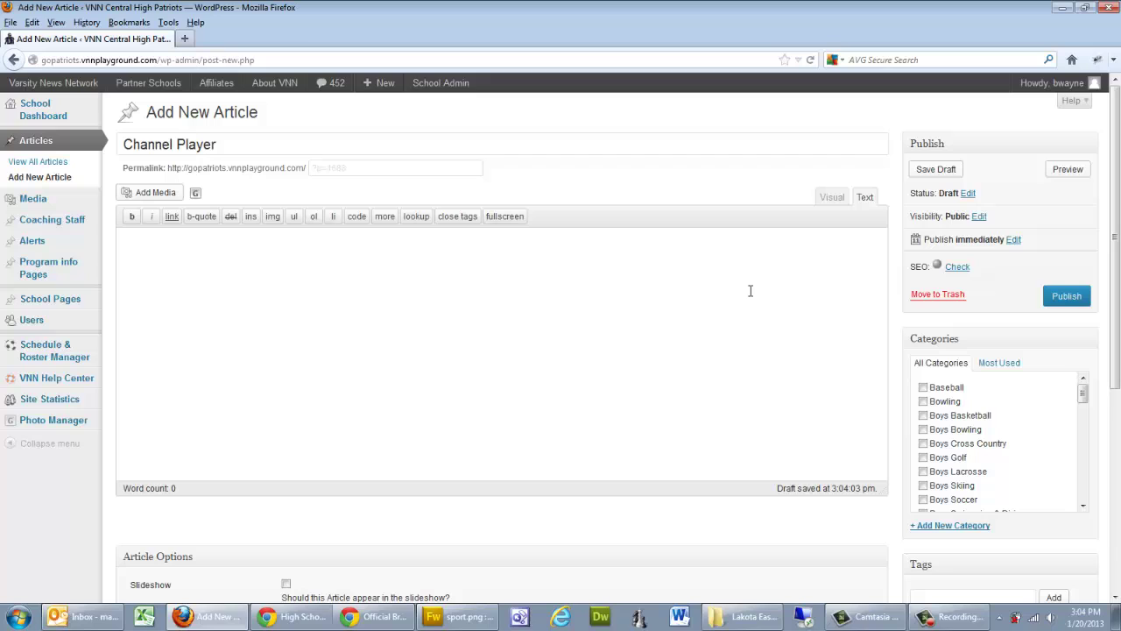
right_click(162, 252)
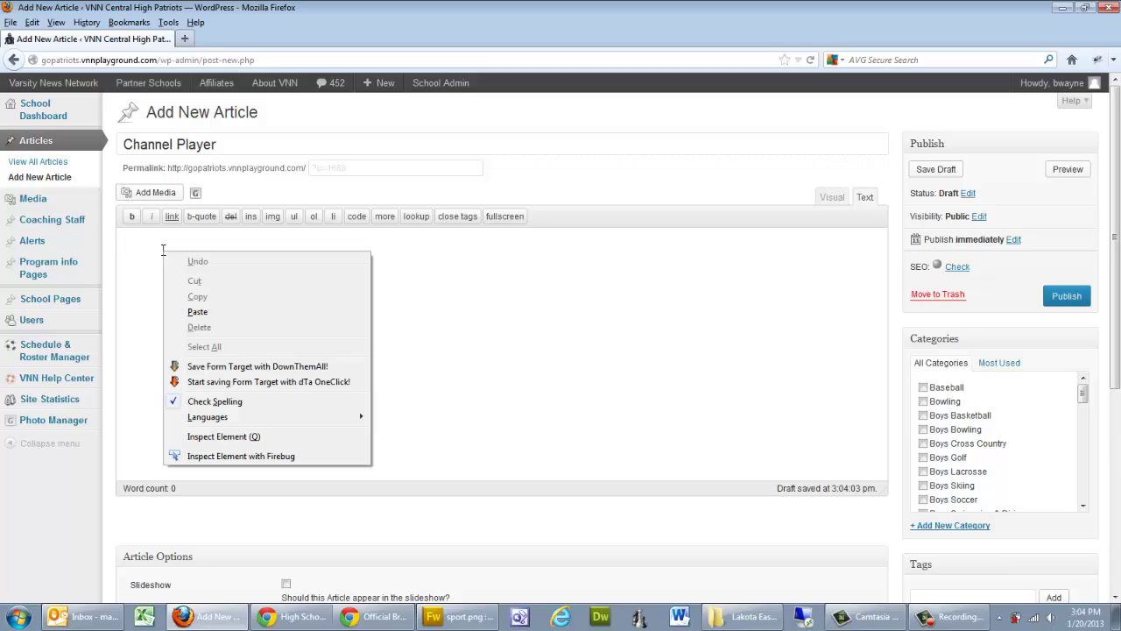
left_click(199, 311)
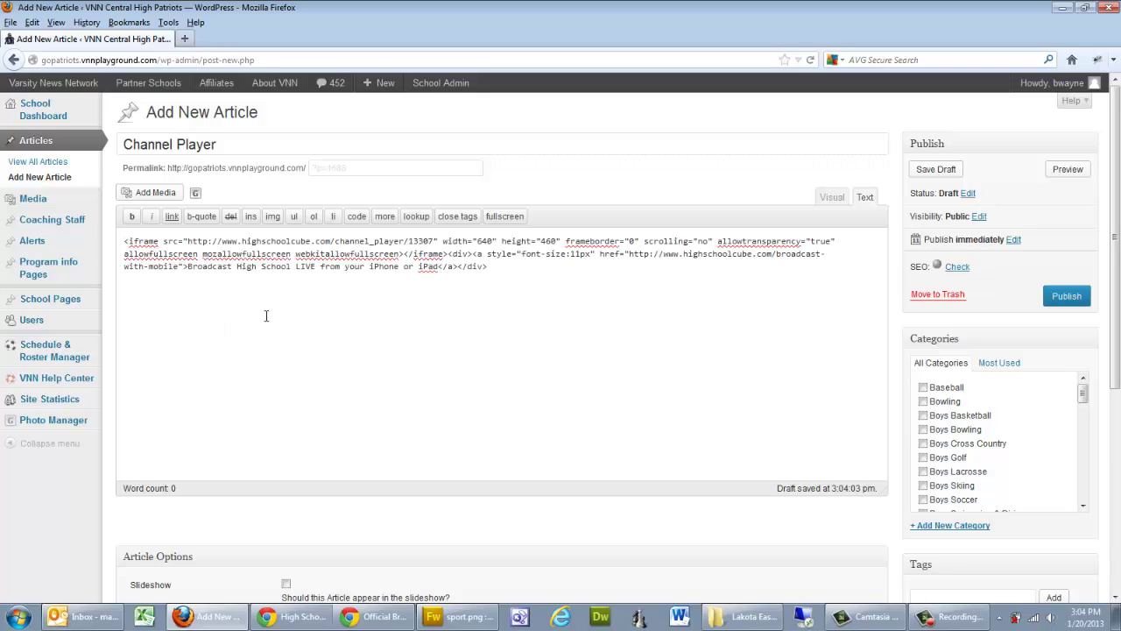
Step: Set the embedded player's width to 600 and height to 380 in the code, and return to the visual editor
double_click(483, 241)
type("600")
double_click(547, 240)
type("380")
left_click(837, 200)
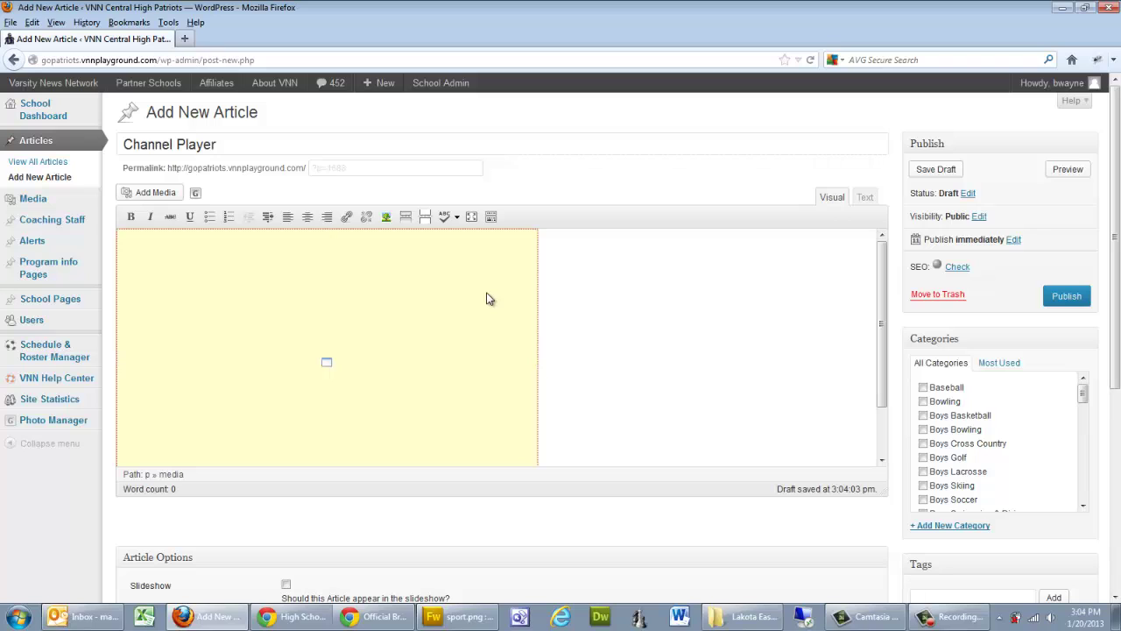
Step: Add the line "This is the channel player from High School Cube." above the embedded player
key("Return")
key("Up")
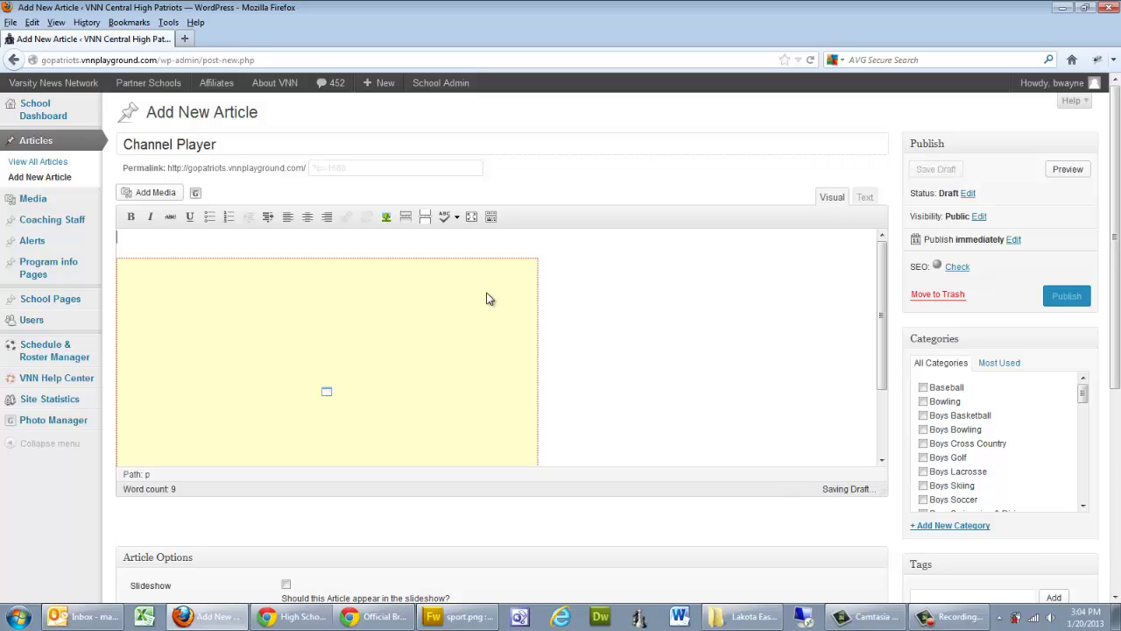
type("This is the")
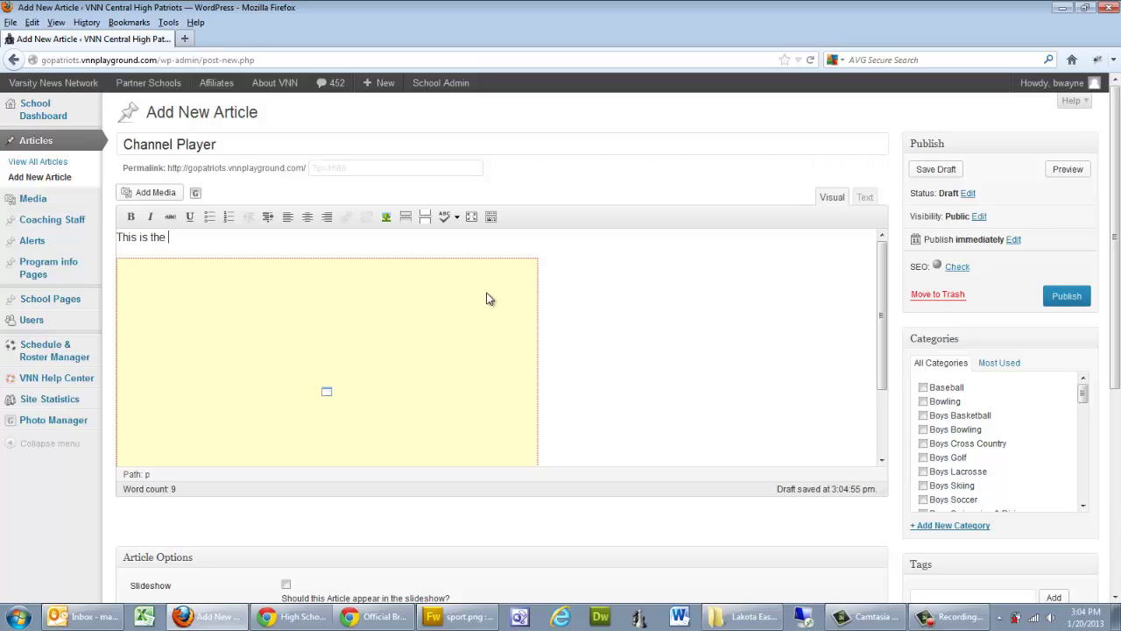
type(" channel player from High Schoo")
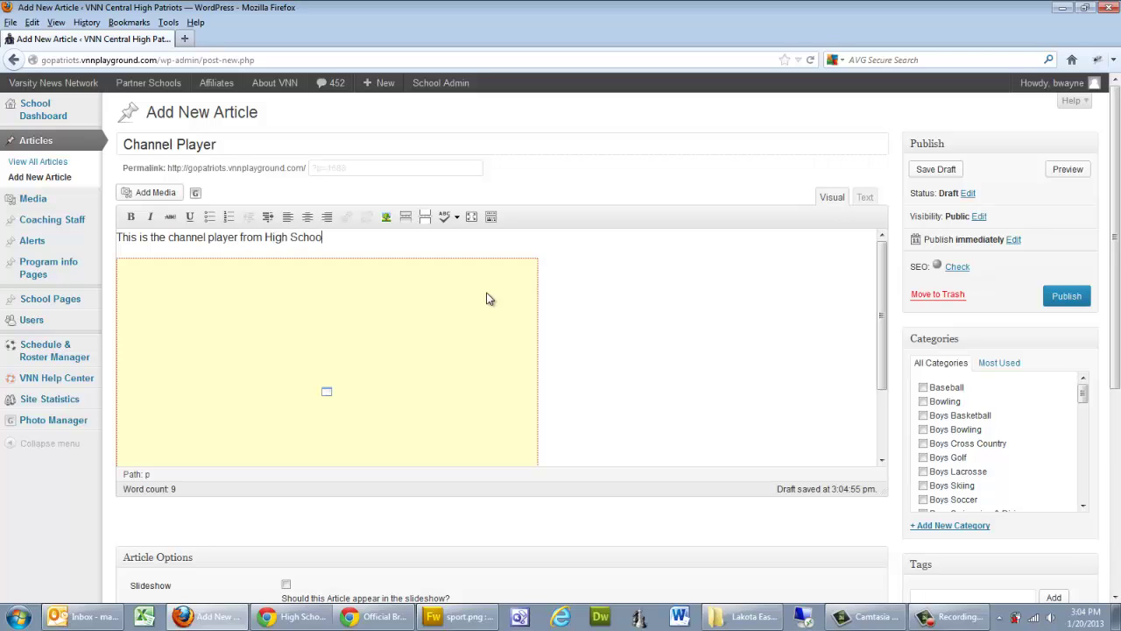
type("l Cube.")
Step: Publish the article in the Boys Basketball category and view the embedded player on the live page
left_click(925, 416)
left_click(1067, 297)
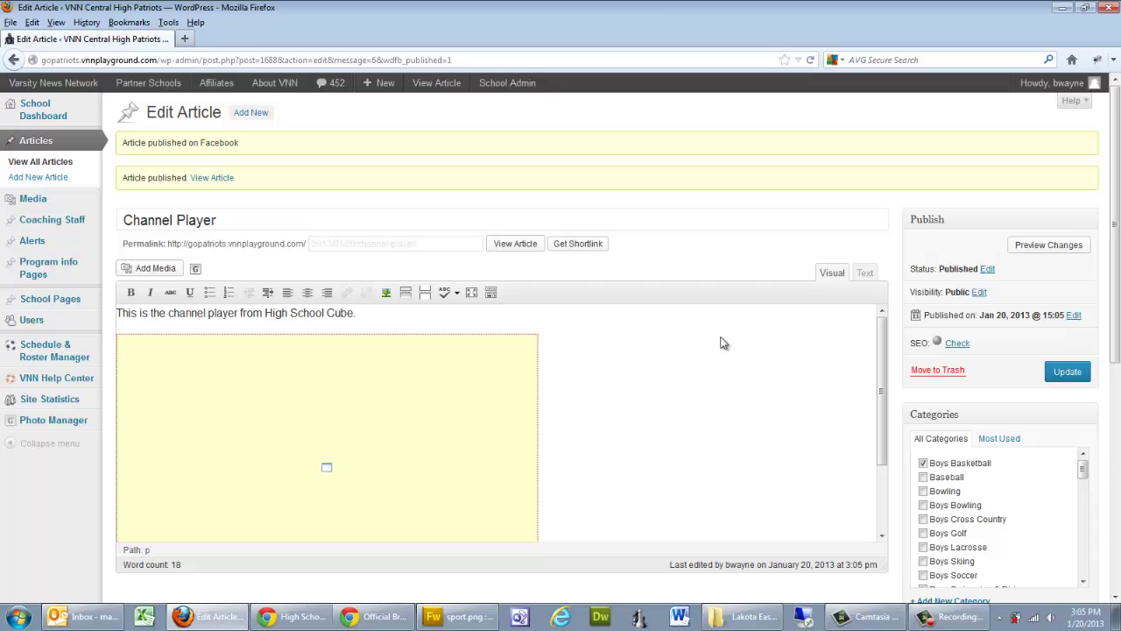
left_click(519, 245)
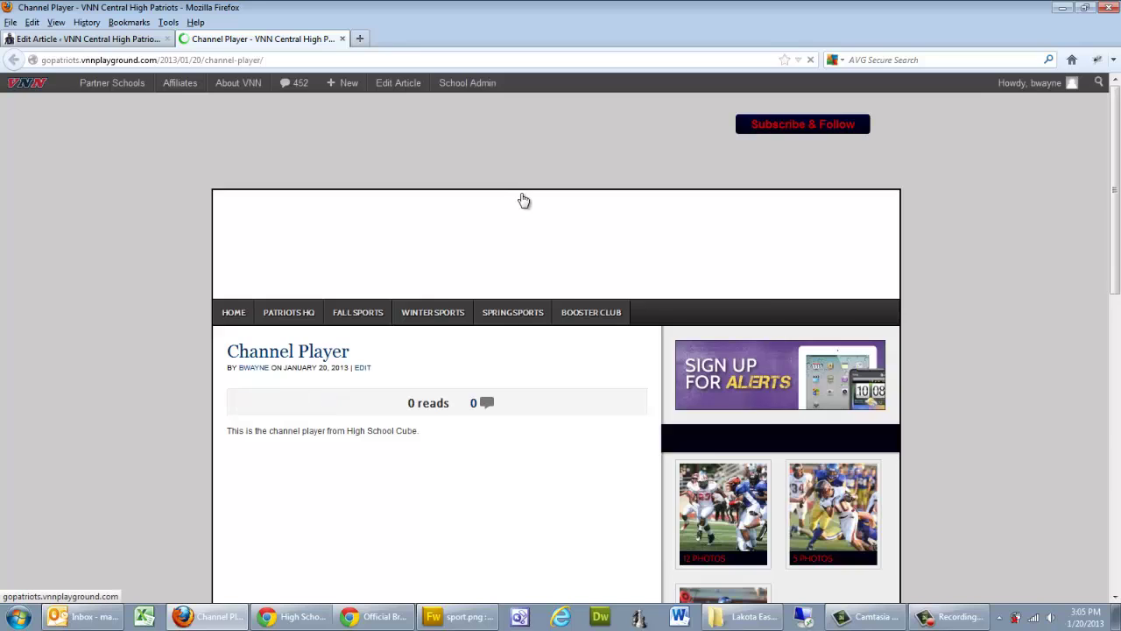
scroll(146, 316, "down", 3)
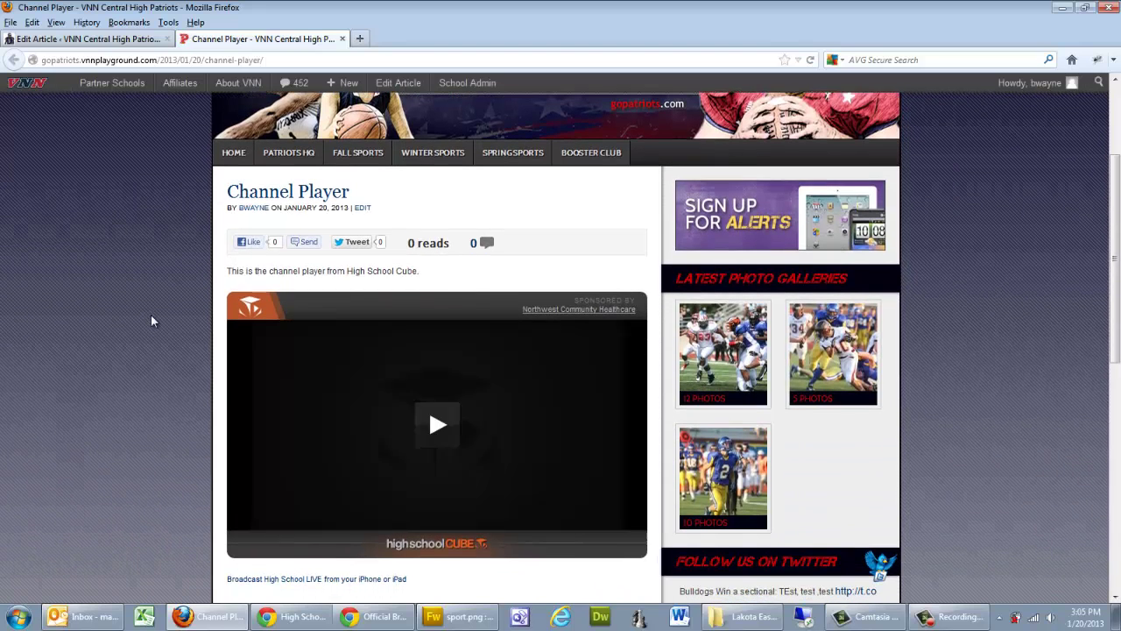